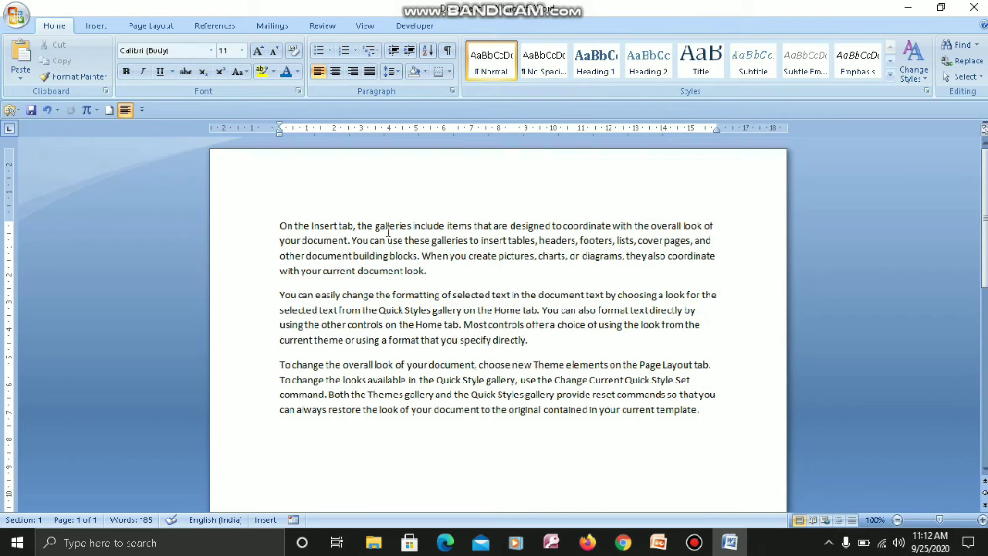
Review the available page margin presets and check the margins from the page's top to its bottom
{"action": "left_click", "coordinate": [152, 35]}
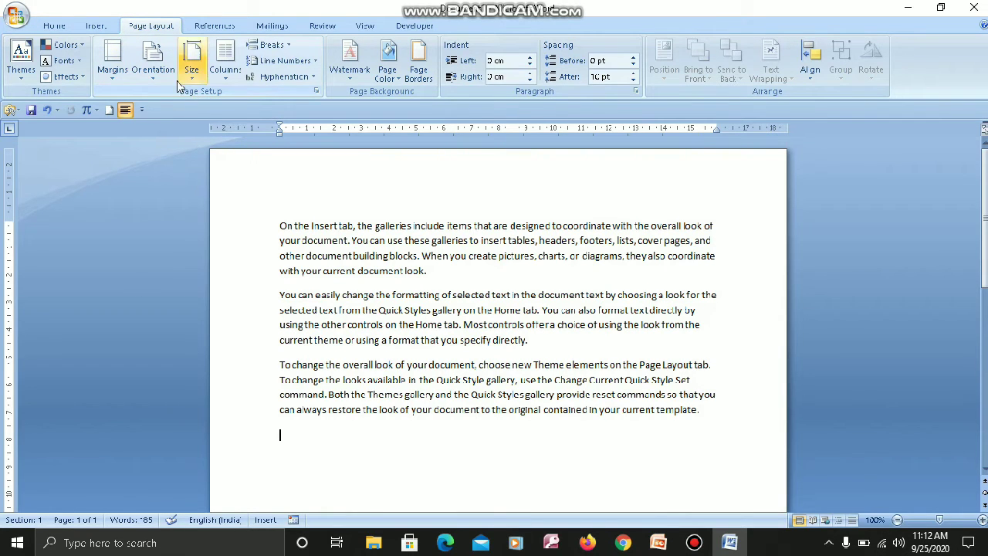
{"action": "left_click", "coordinate": [113, 70]}
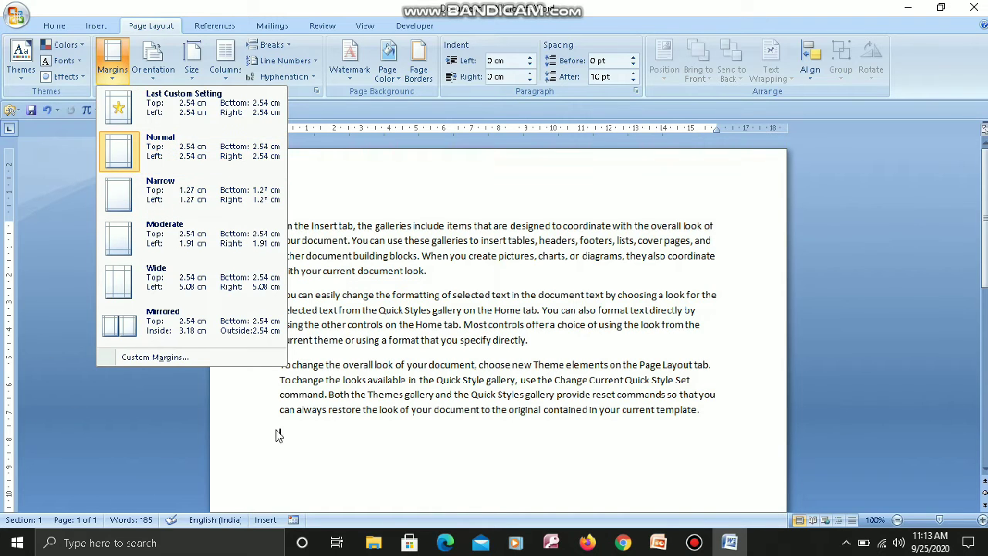
{"action": "left_click", "coordinate": [320, 438]}
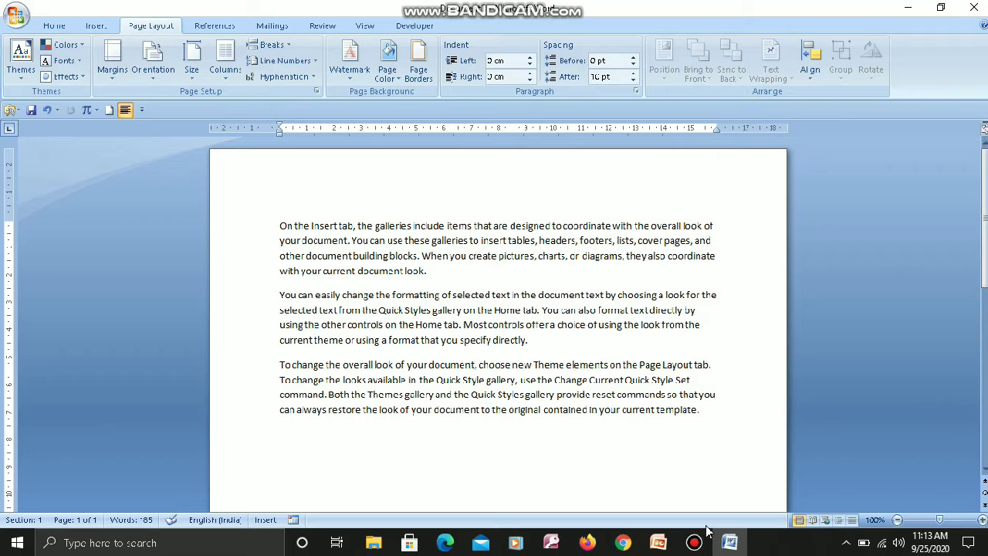
{"action": "left_click_drag", "start_coordinate": [986, 224], "coordinate": [986, 400]}
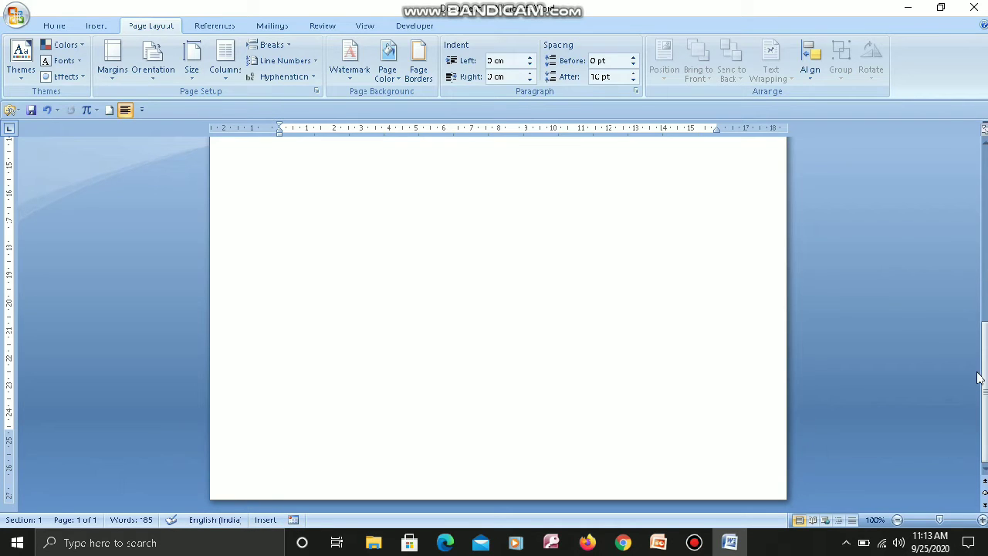
{"action": "left_click_drag", "start_coordinate": [985, 372], "coordinate": [985, 147]}
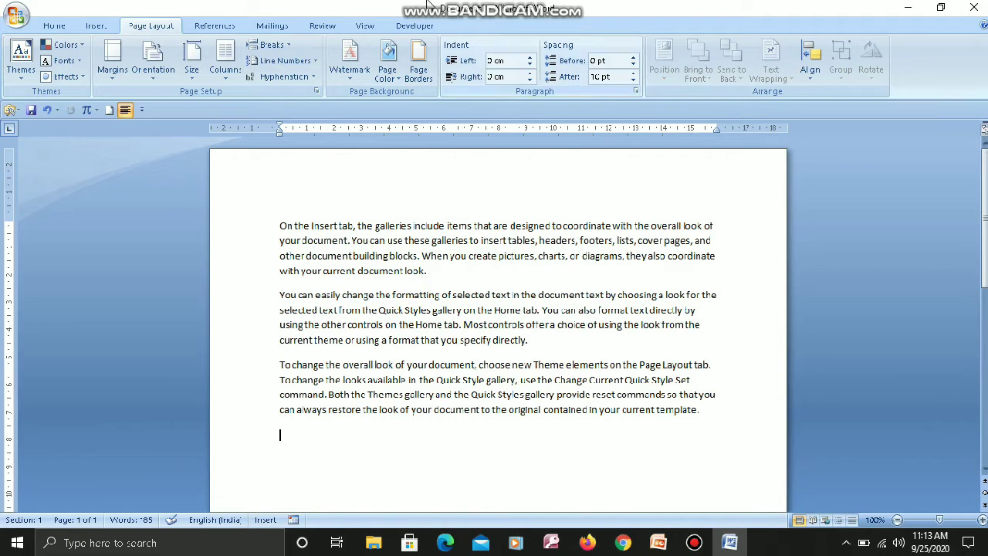
Try the Narrow, Moderate and Wide margin presets on the page and return it to Normal margins
{"action": "left_click", "coordinate": [114, 75]}
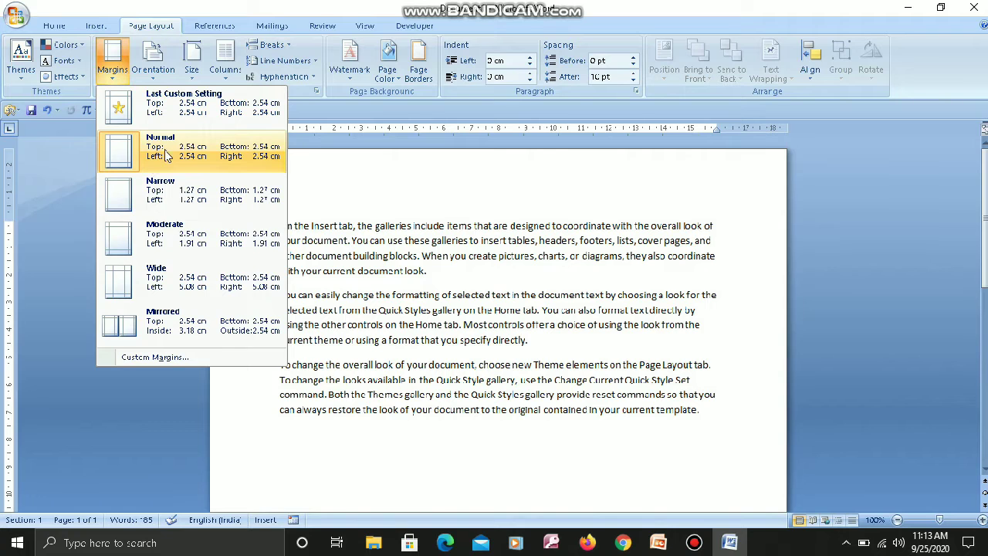
{"action": "left_click", "coordinate": [160, 192]}
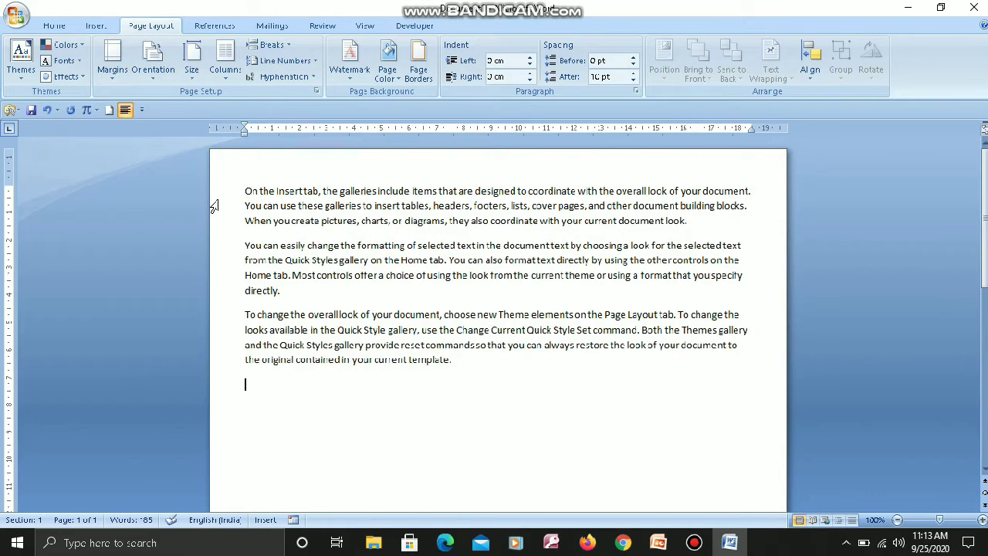
{"action": "left_click", "coordinate": [115, 77]}
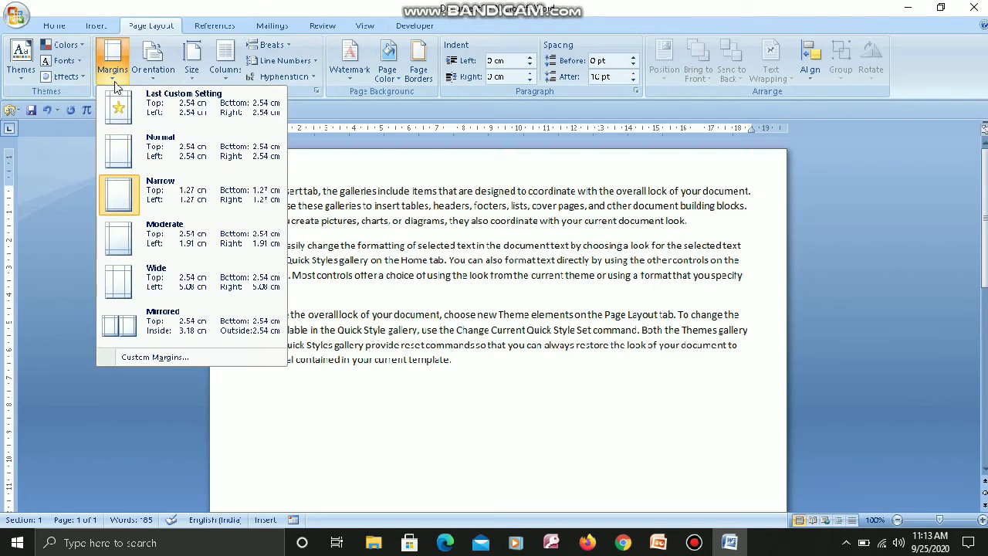
{"action": "left_click", "coordinate": [159, 234]}
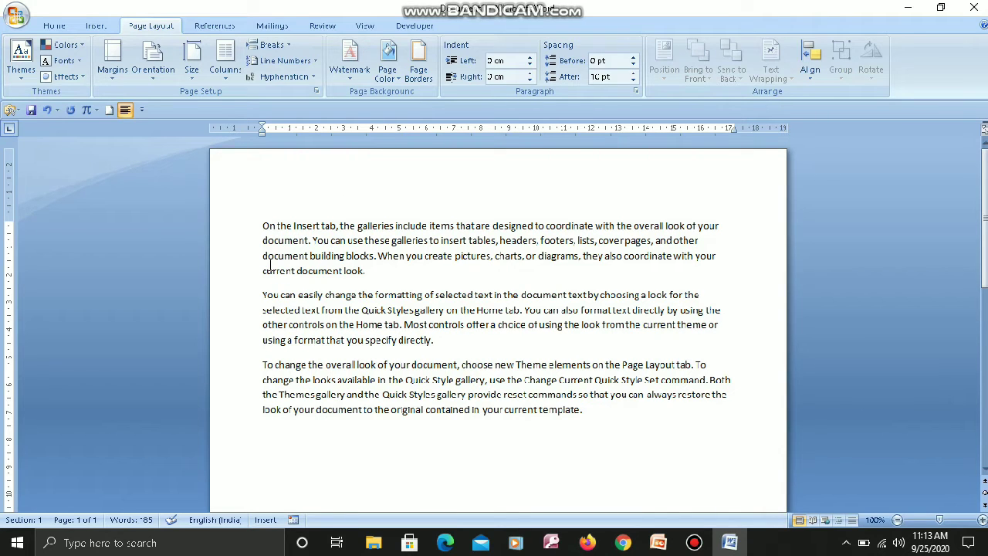
{"action": "left_click", "coordinate": [119, 80]}
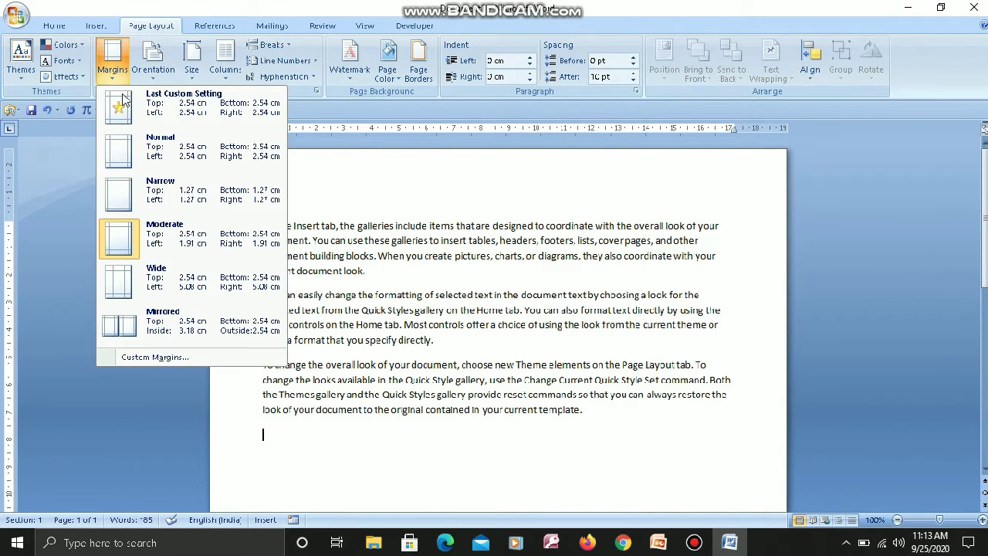
{"action": "left_click", "coordinate": [166, 275]}
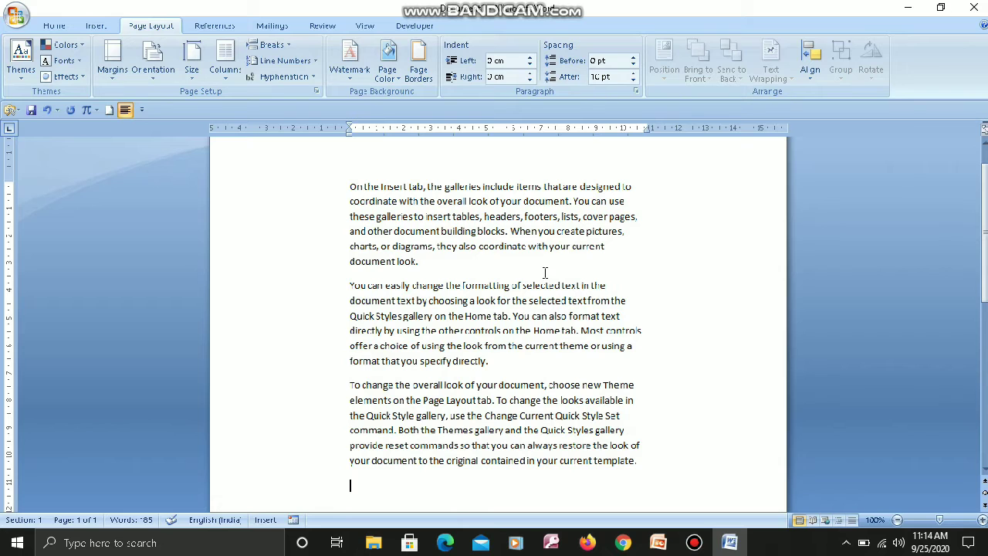
{"action": "left_click", "coordinate": [112, 80]}
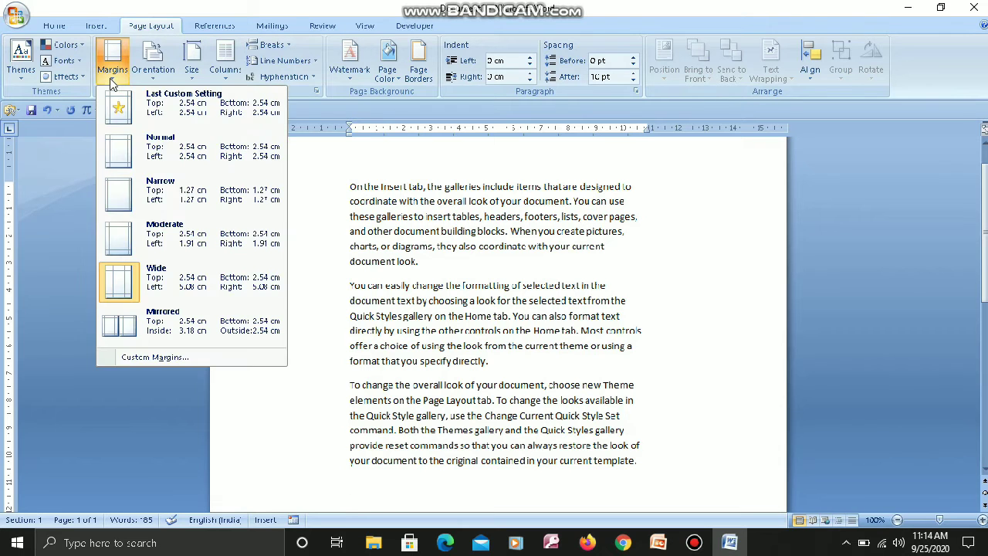
{"action": "left_click", "coordinate": [169, 156]}
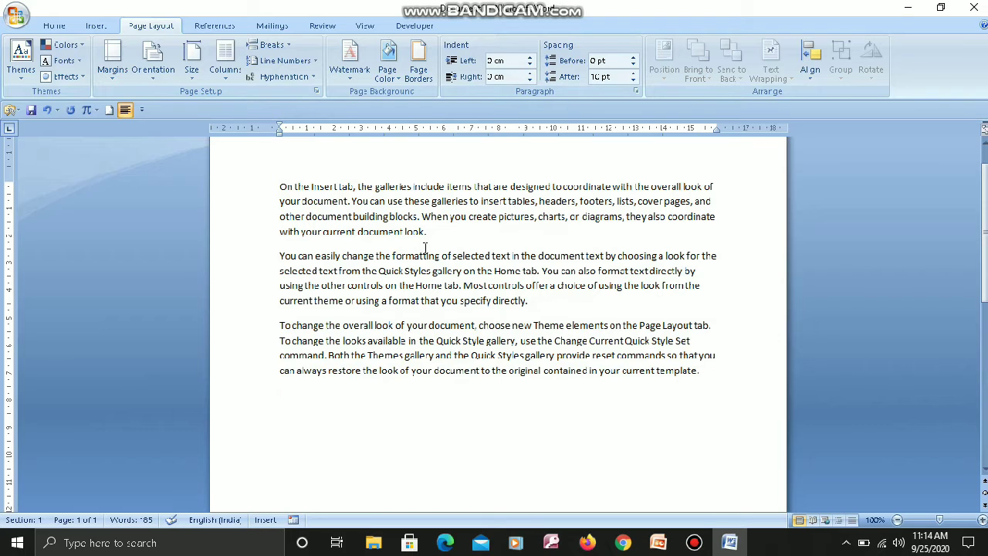
Switch the page orientation to Landscape and back to Portrait
{"action": "mouse_move", "coordinate": [538, 6]}
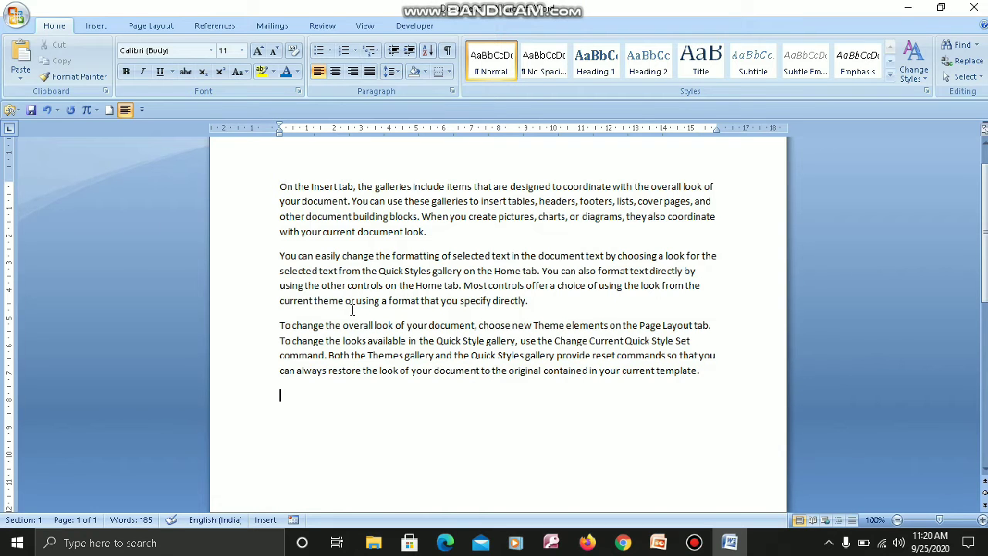
{"action": "left_click", "coordinate": [152, 26]}
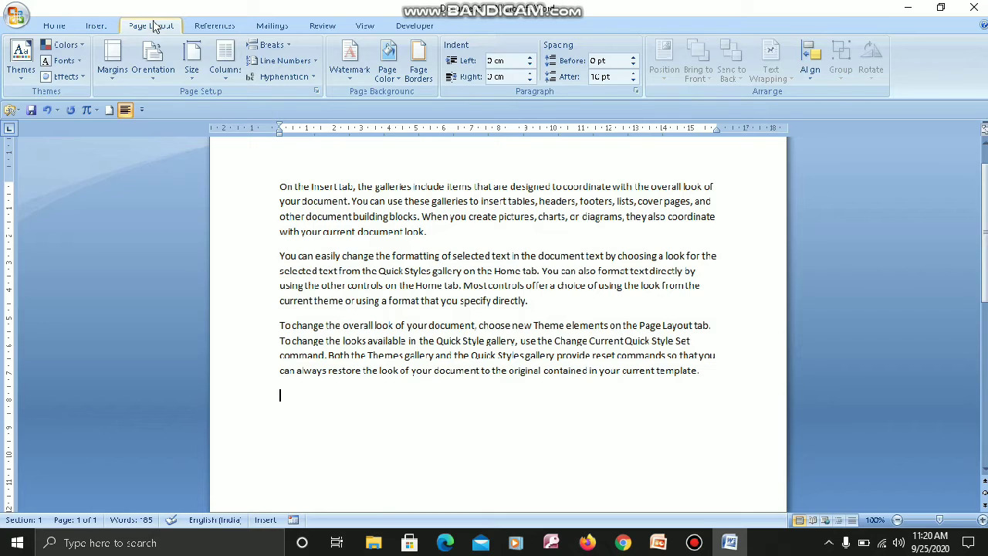
{"action": "left_click", "coordinate": [157, 70]}
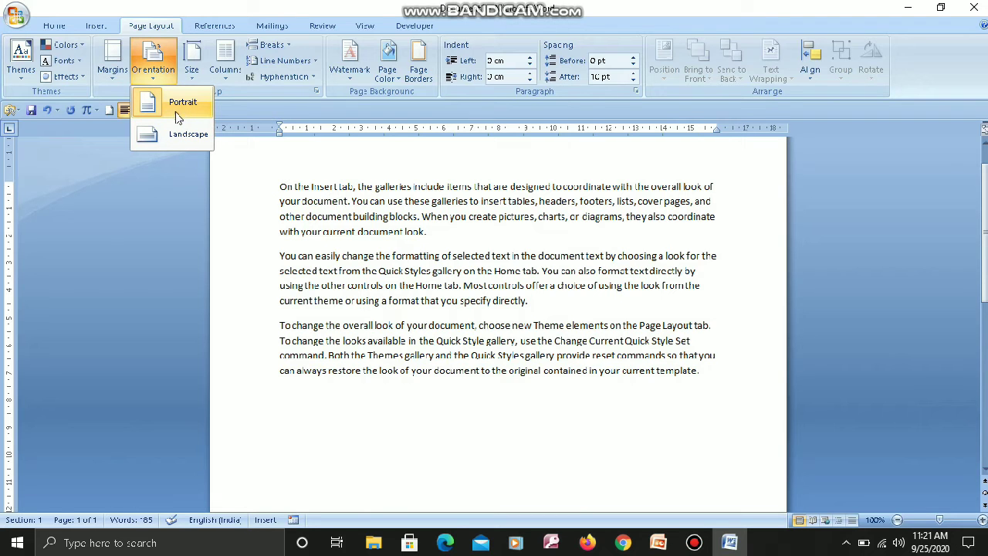
{"action": "left_click", "coordinate": [178, 136]}
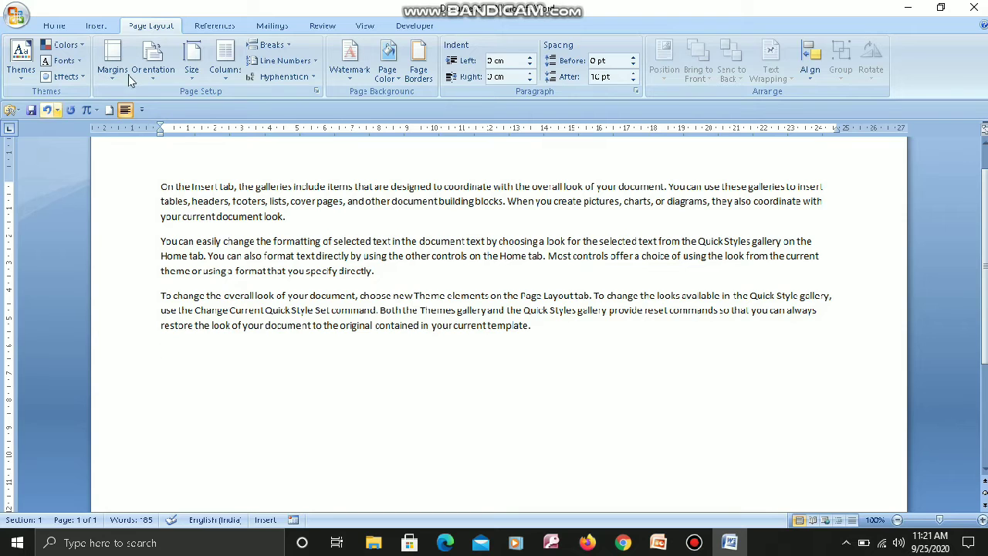
{"action": "left_click", "coordinate": [157, 78]}
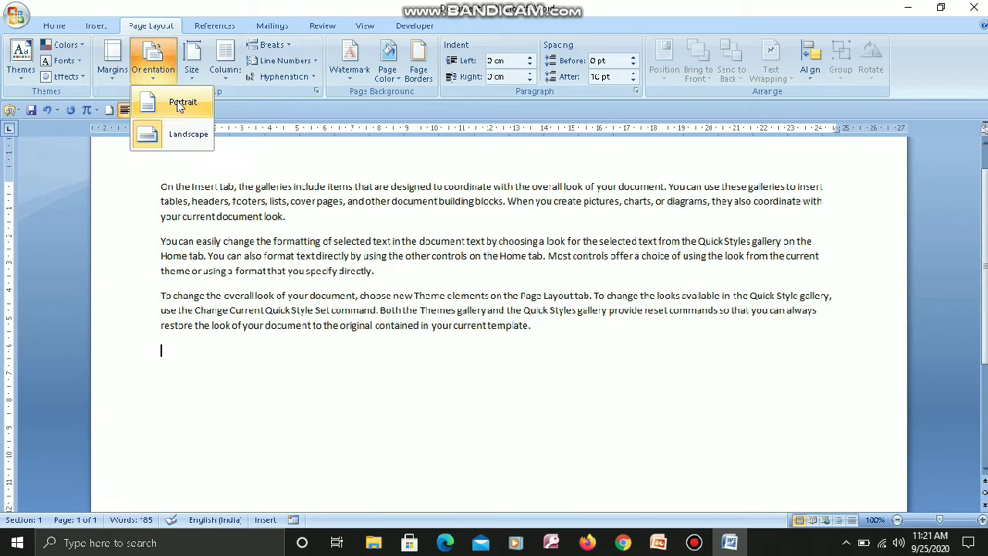
{"action": "left_click", "coordinate": [179, 104]}
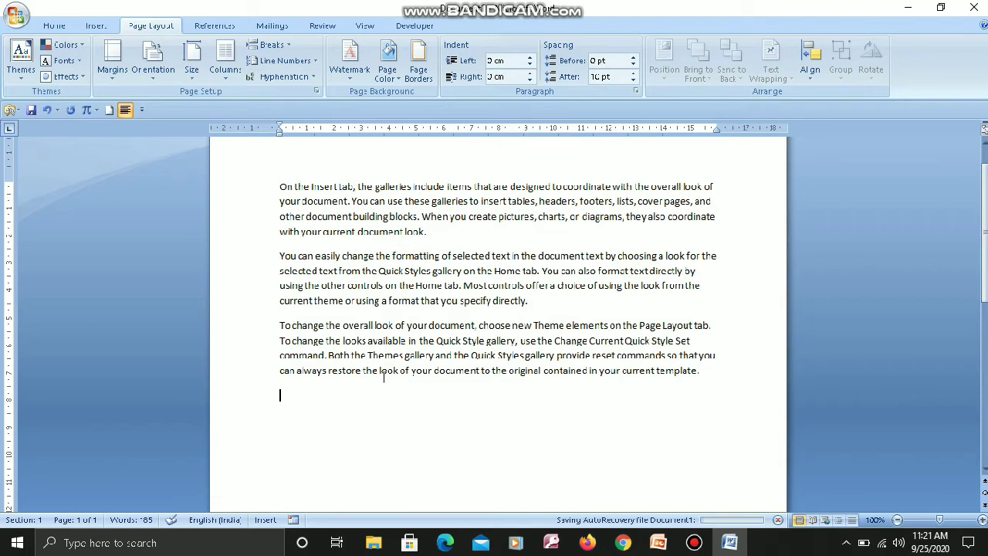
{"action": "left_click", "coordinate": [153, 73]}
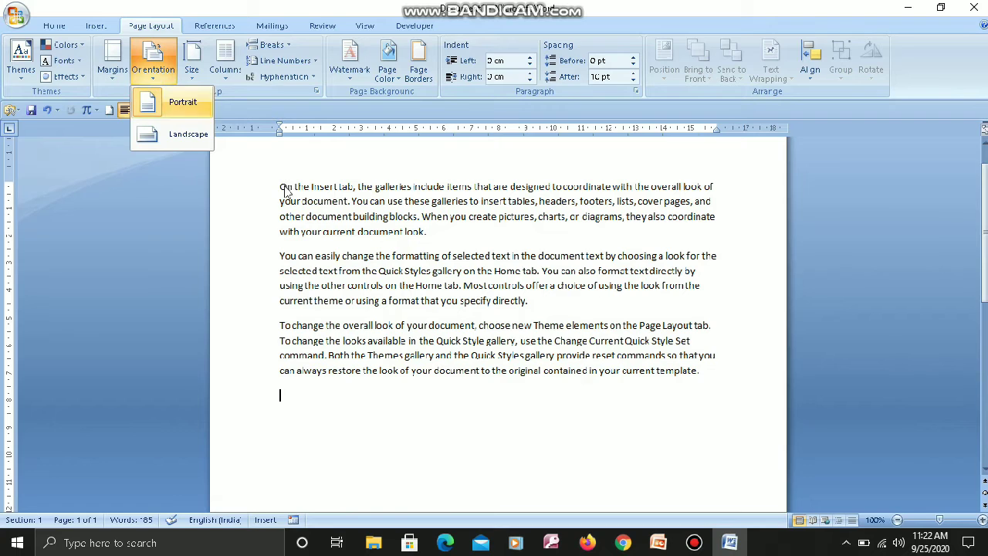
{"action": "left_click", "coordinate": [388, 264]}
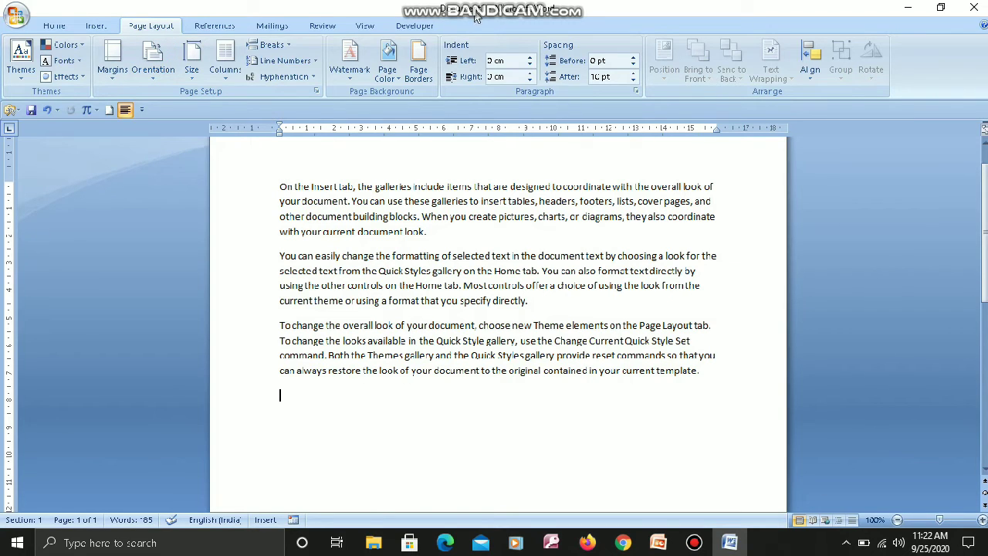
Insert the built-in Alphabet header with a document title into the two-page document
{"action": "mouse_move", "coordinate": [519, 6]}
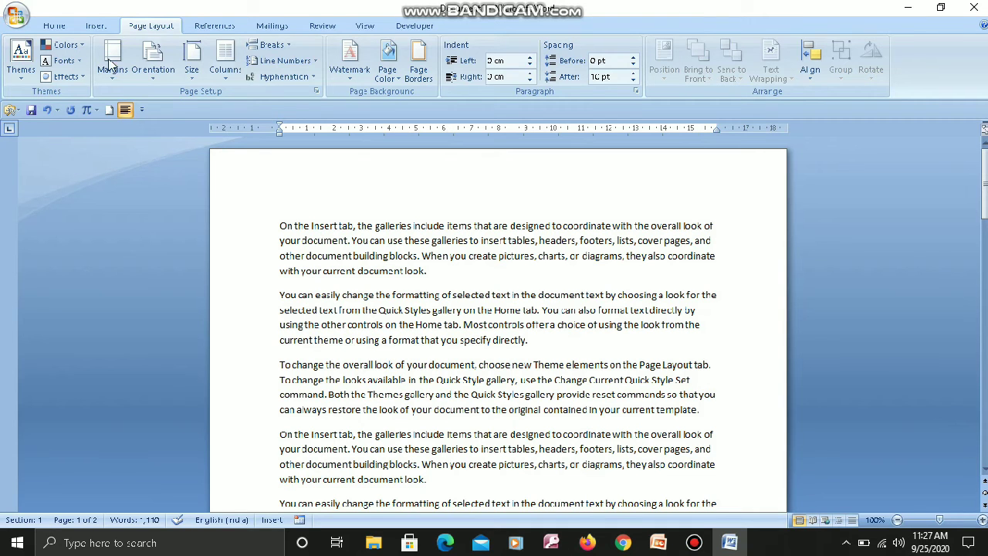
{"action": "left_click", "coordinate": [97, 29]}
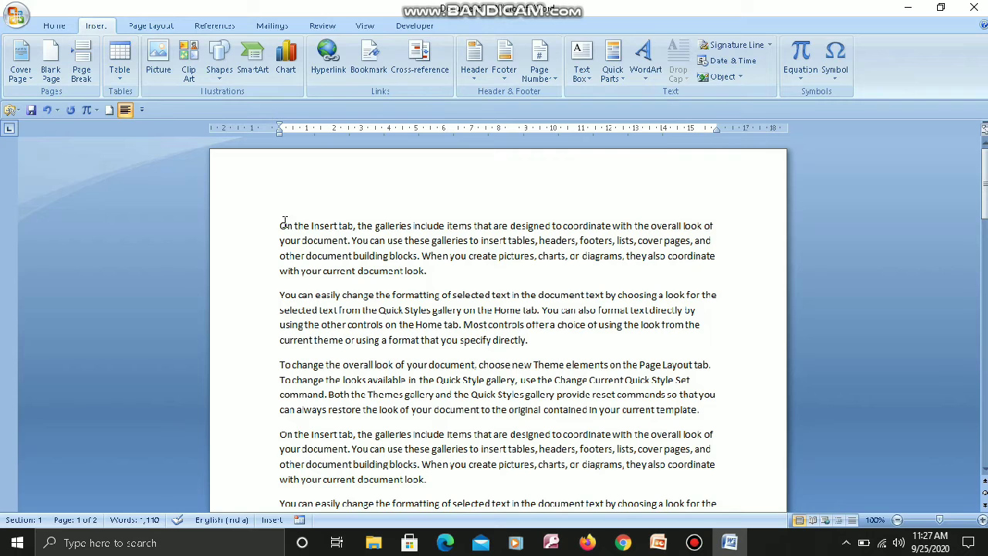
{"action": "left_click", "coordinate": [477, 65]}
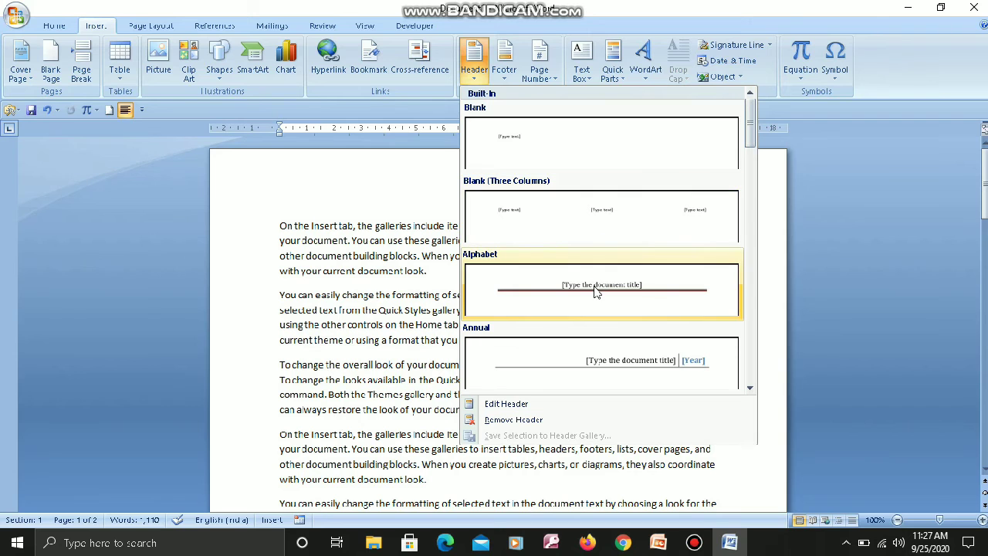
{"action": "key", "text": "Escape"}
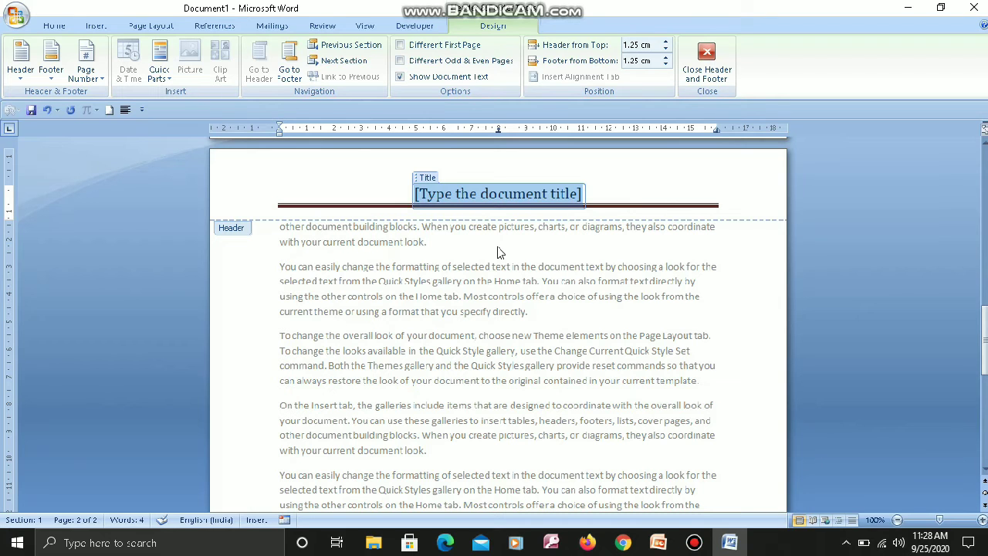
Enter "Ketan Convent School" as the header's document title and leave header editing
{"action": "type", "text": "K"}
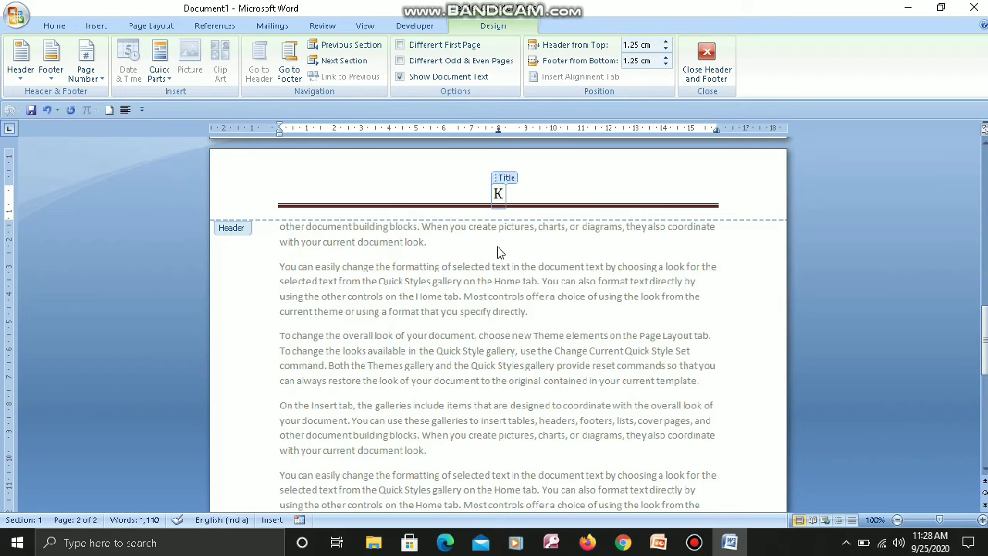
{"action": "type", "text": "et"}
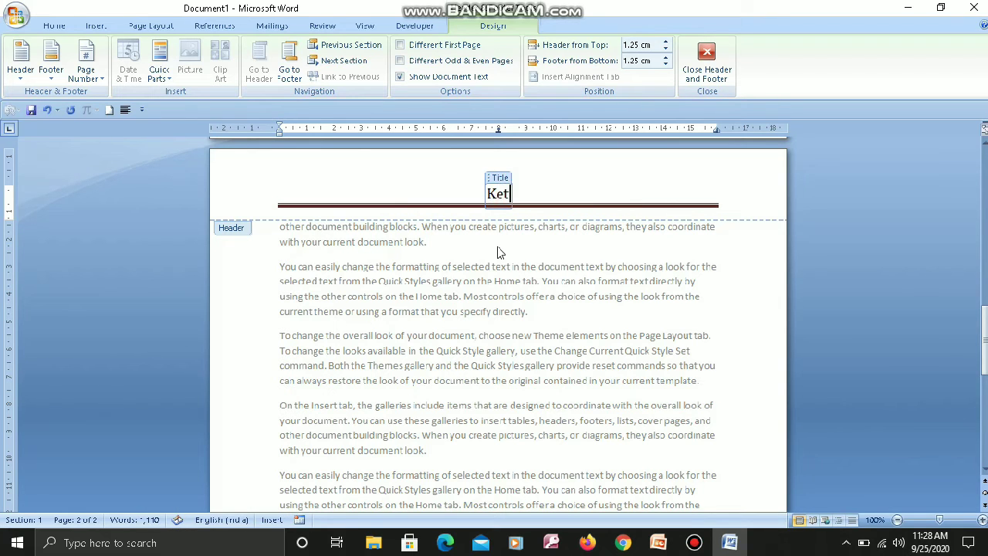
{"action": "type", "text": "an "}
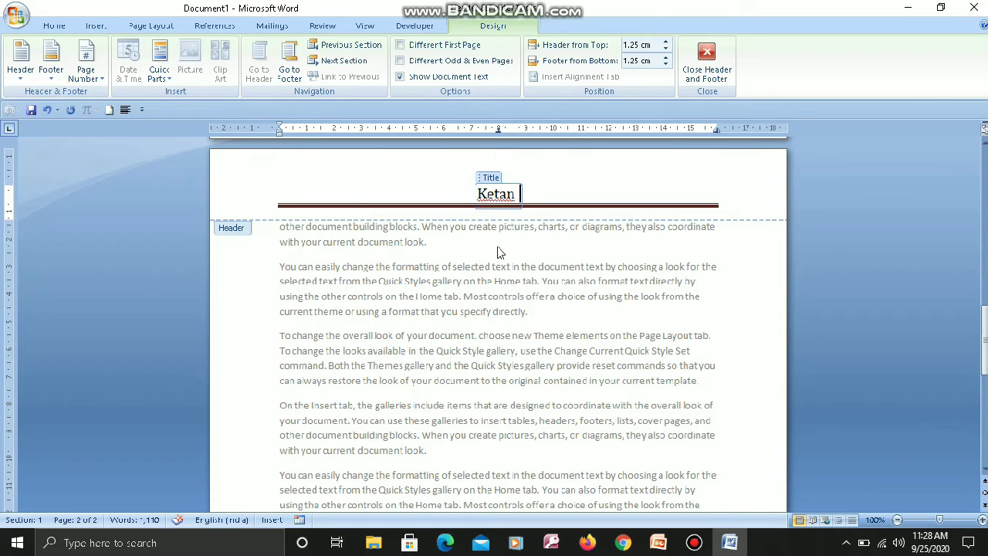
{"action": "type", "text": "Co"}
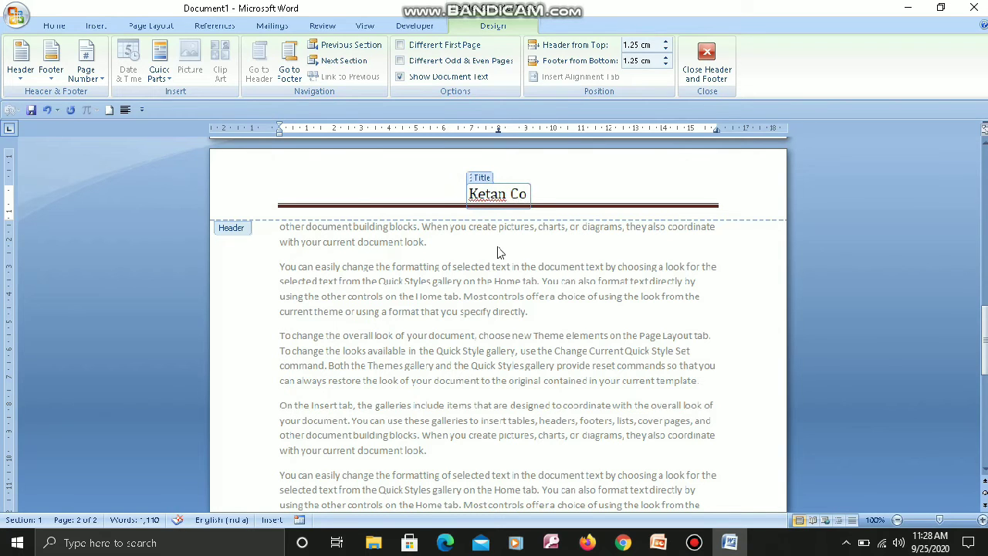
{"action": "type", "text": "vent"}
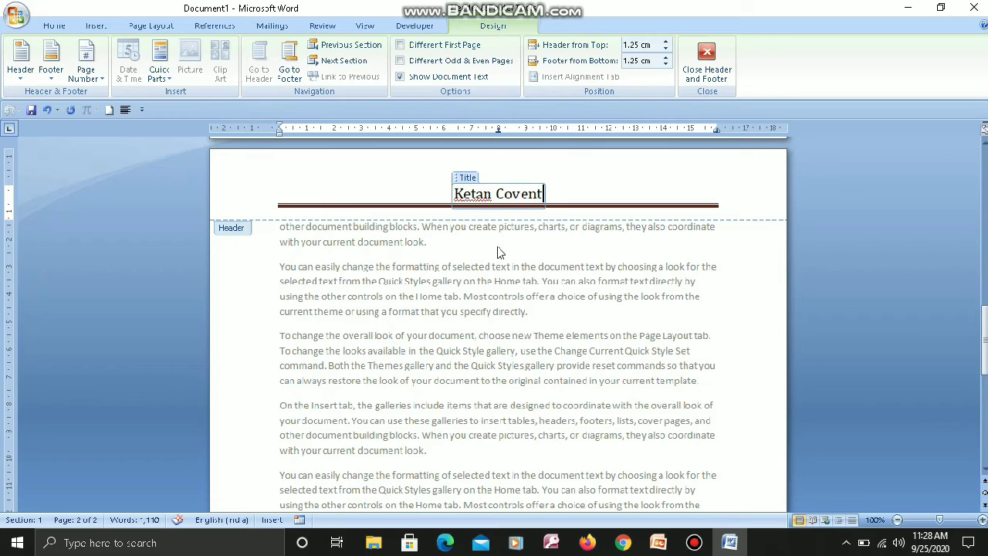
{"action": "key", "text": "BackSpace"}
{"action": "key", "text": "BackSpace"}
{"action": "key", "text": "BackSpace"}
{"action": "key", "text": "BackSpace"}
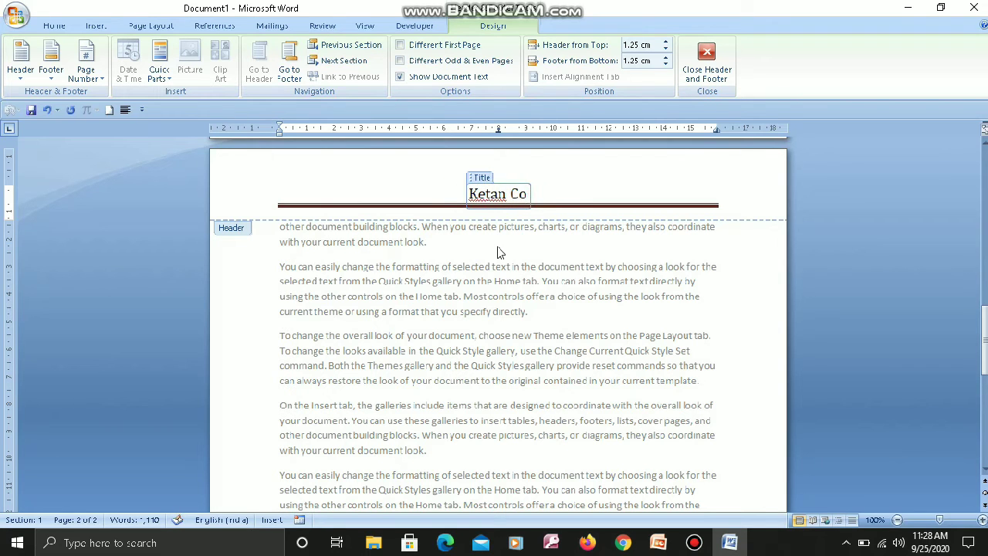
{"action": "type", "text": "nve"}
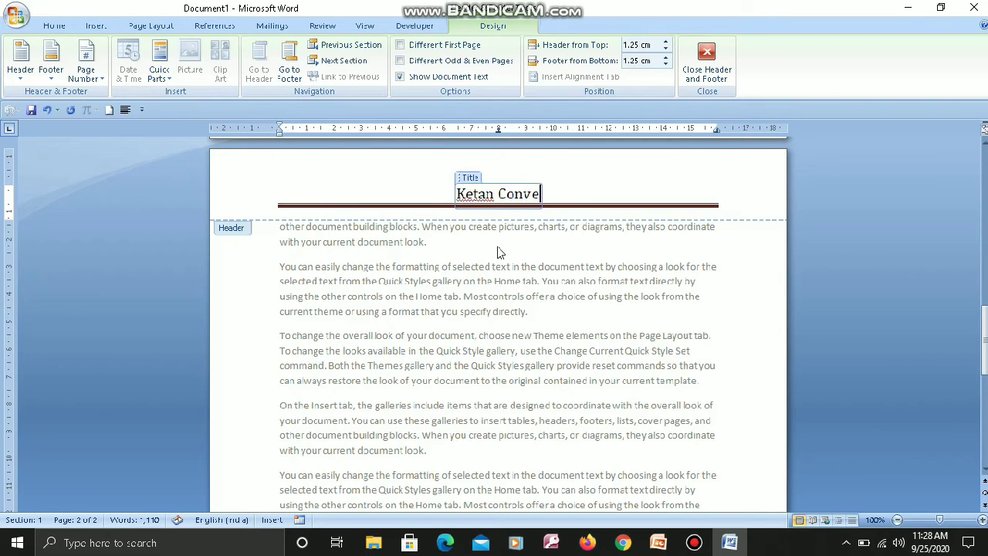
{"action": "type", "text": "nt"}
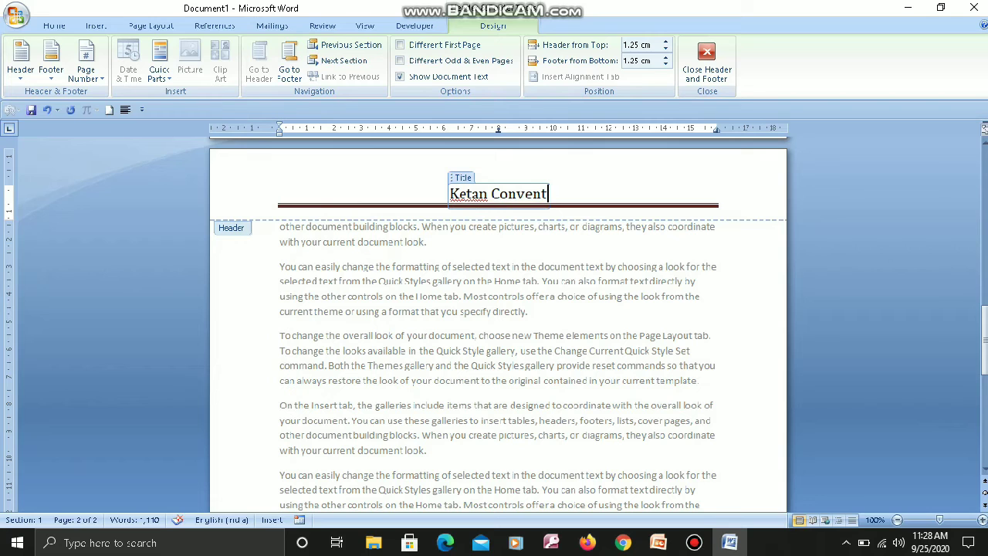
{"action": "type", "text": " School"}
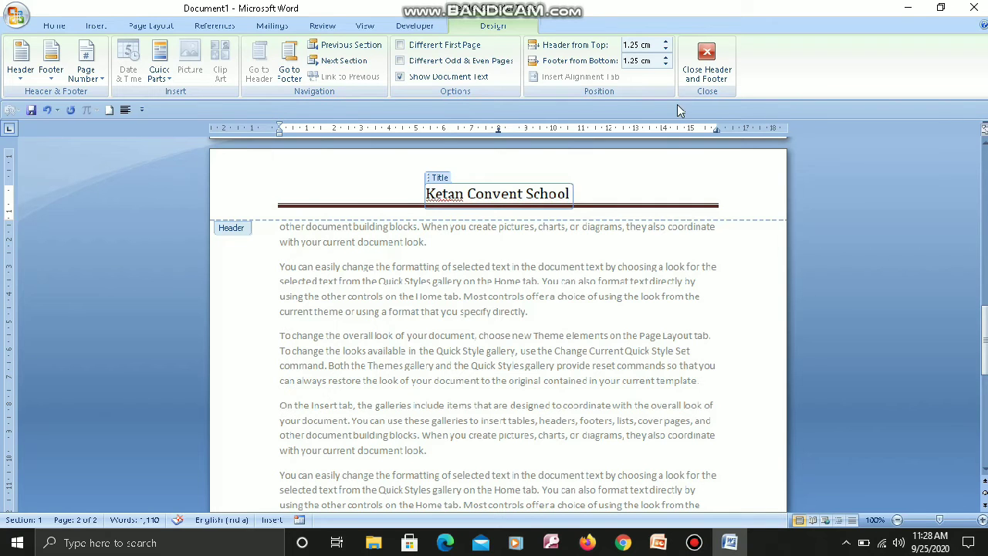
{"action": "left_click", "coordinate": [706, 55]}
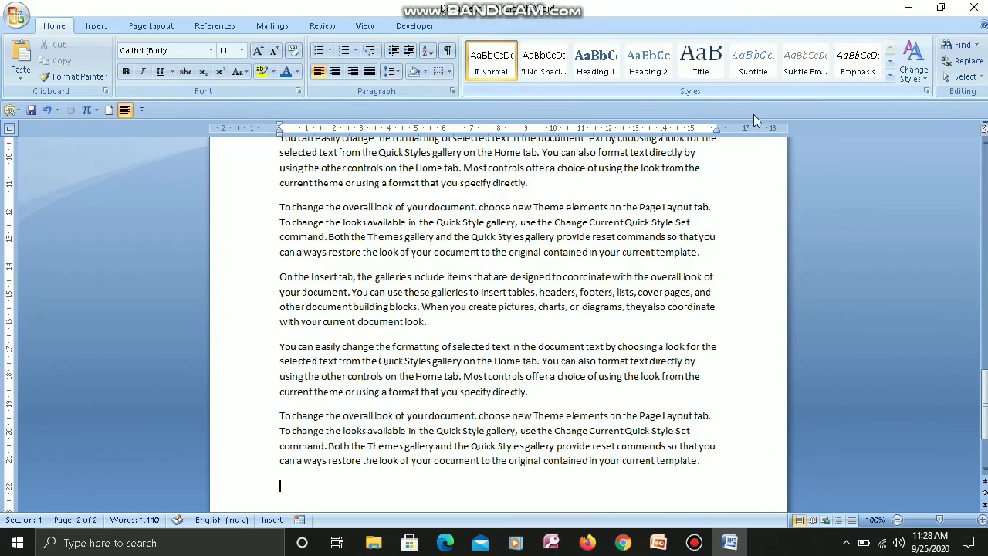
Insert the built-in Blank footer with the text "Ketan Convent School" and leave footer editing
{"action": "left_click_drag", "start_coordinate": [987, 391], "coordinate": [984, 160]}
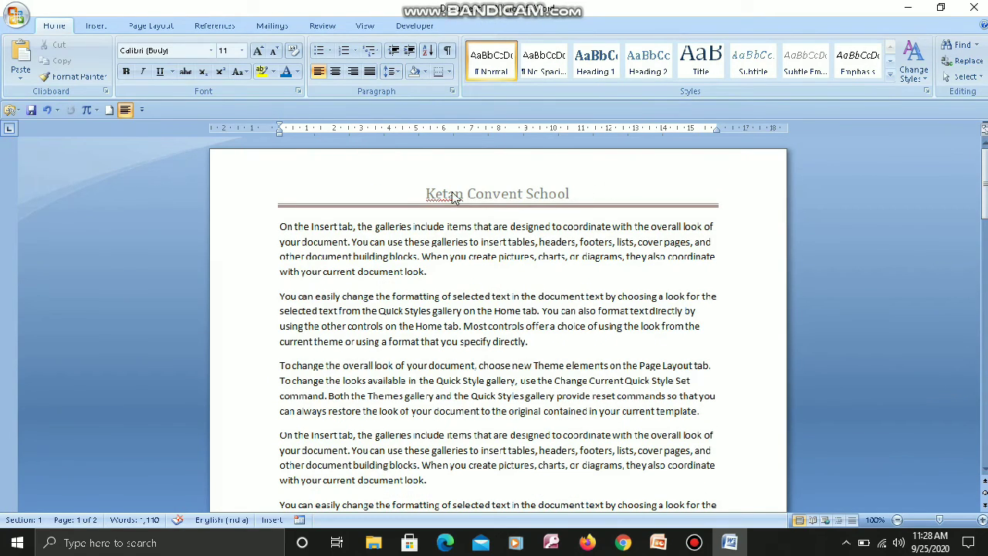
{"action": "left_click_drag", "start_coordinate": [985, 190], "coordinate": [983, 331]}
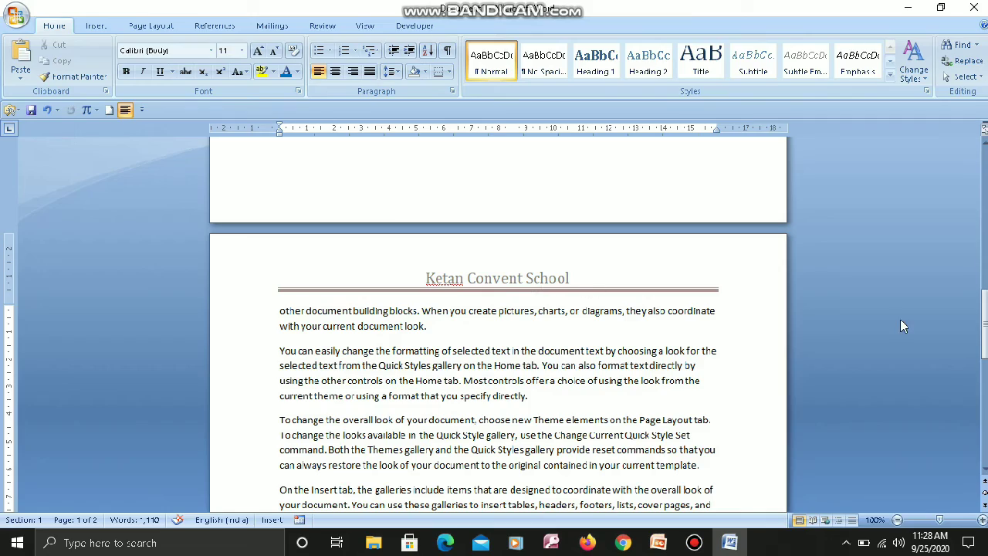
{"action": "left_click_drag", "start_coordinate": [985, 327], "coordinate": [984, 199]}
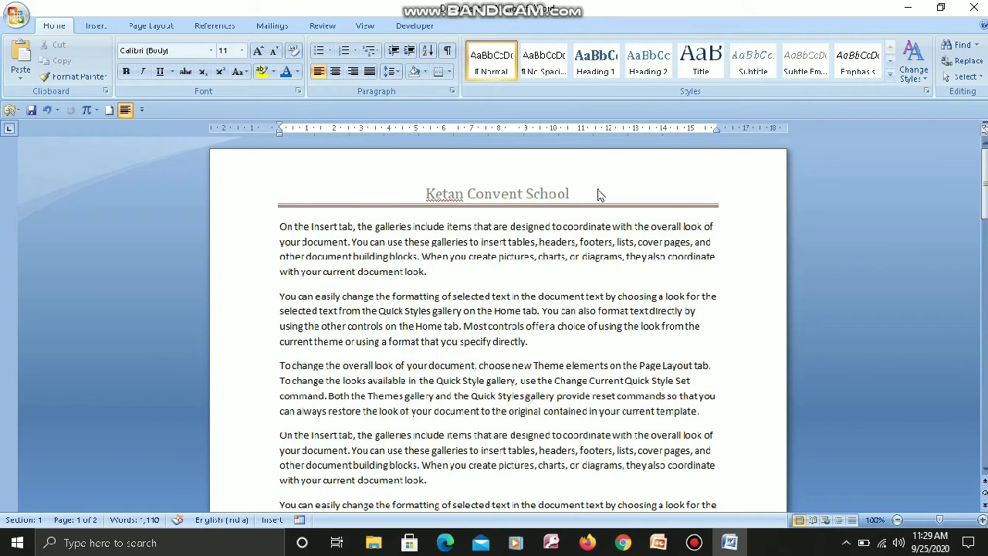
{"action": "scroll", "coordinate": [594, 69], "scroll_direction": "down", "scroll_amount": 1}
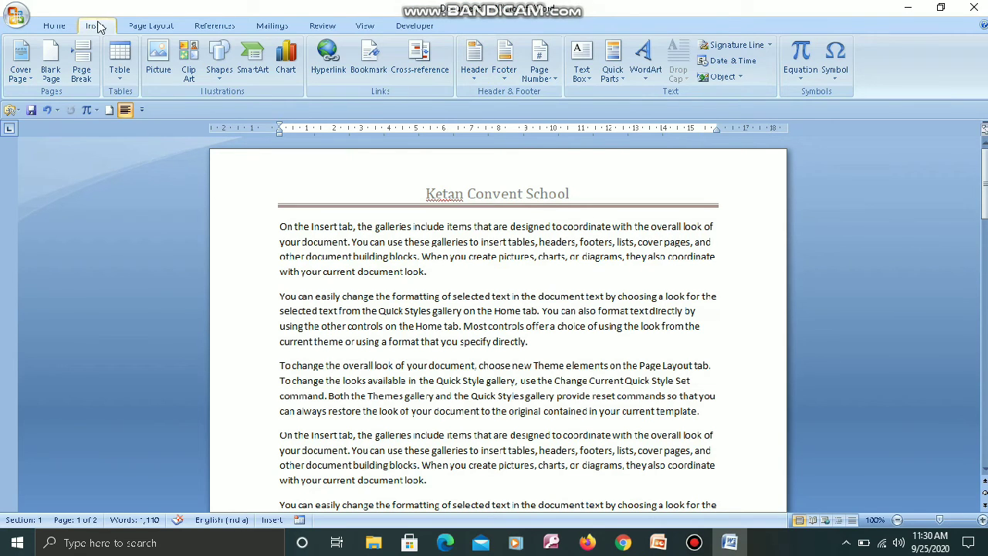
{"action": "left_click", "coordinate": [505, 65]}
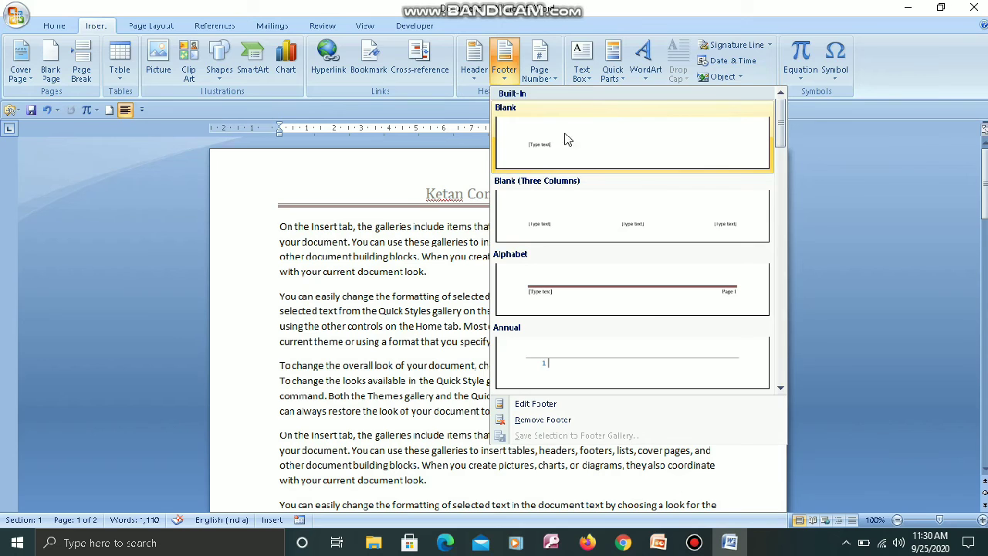
{"action": "key", "text": "Escape"}
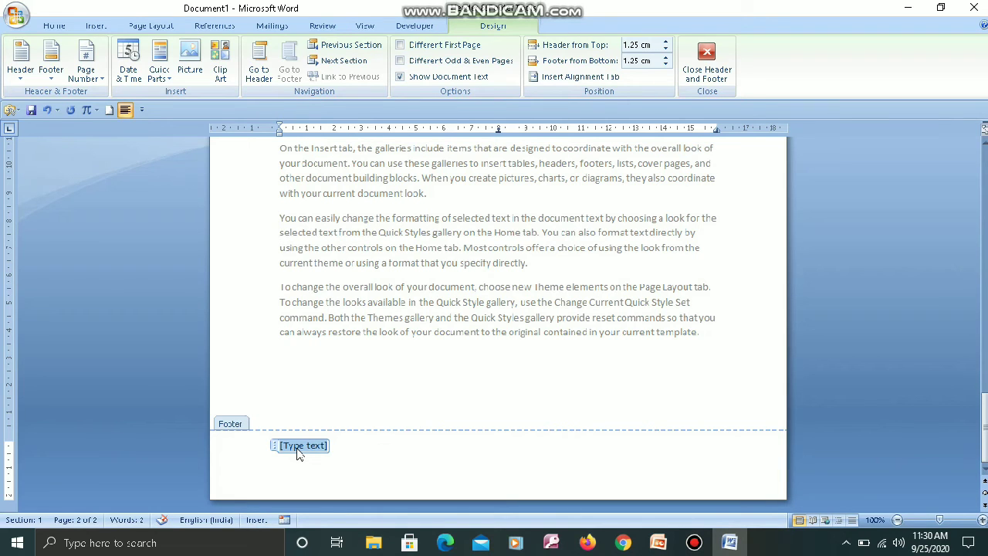
{"action": "type", "text": "K"}
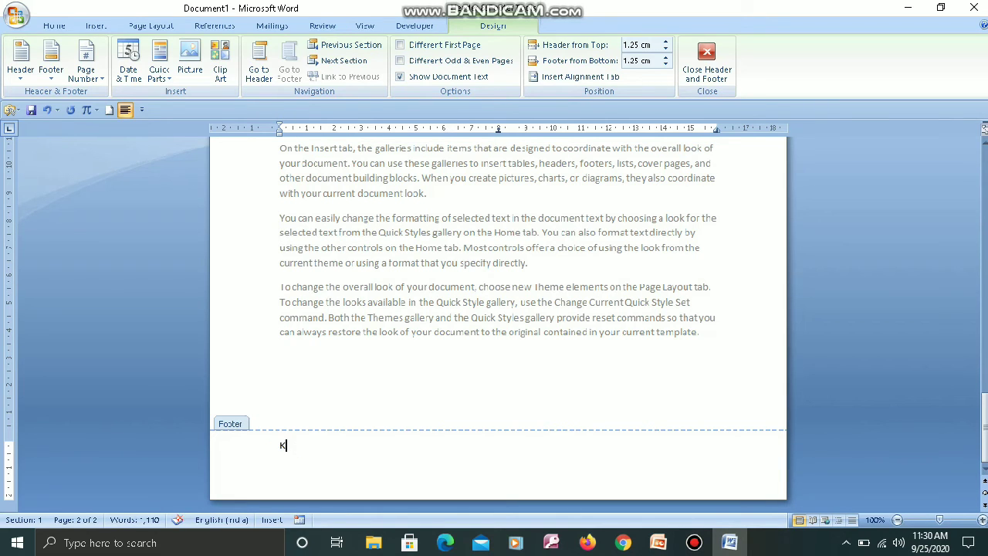
{"action": "type", "text": "etan Convent School"}
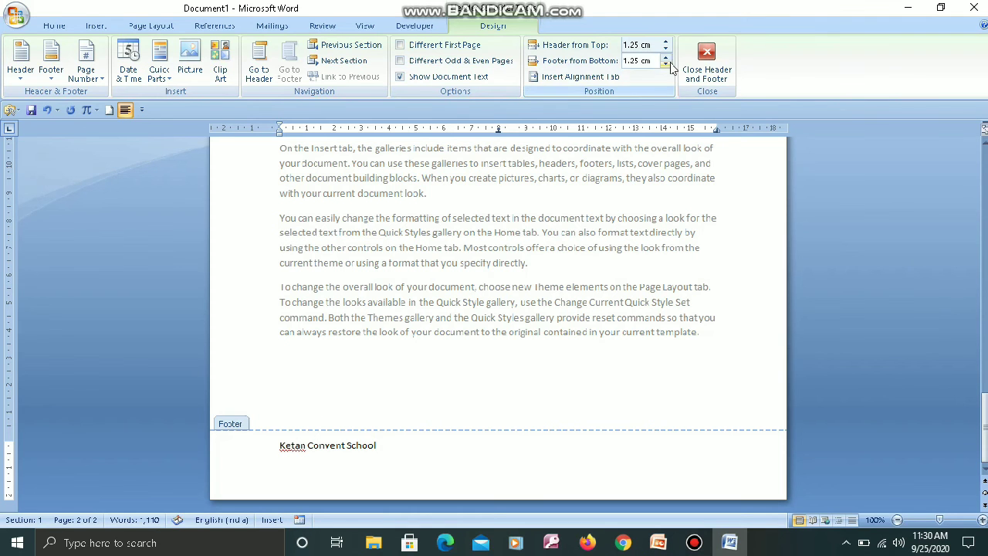
{"action": "left_click", "coordinate": [707, 62]}
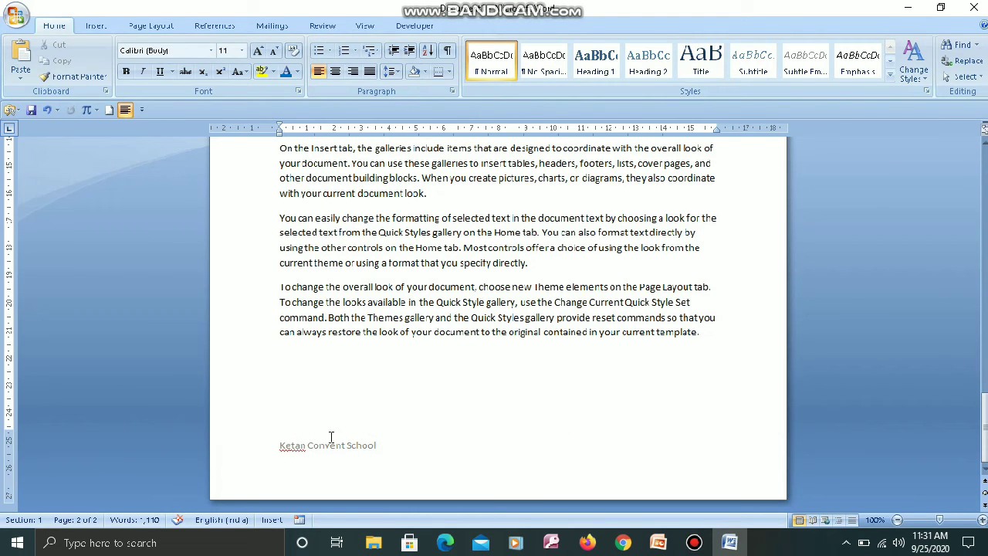
{"action": "left_click_drag", "start_coordinate": [985, 429], "coordinate": [984, 297]}
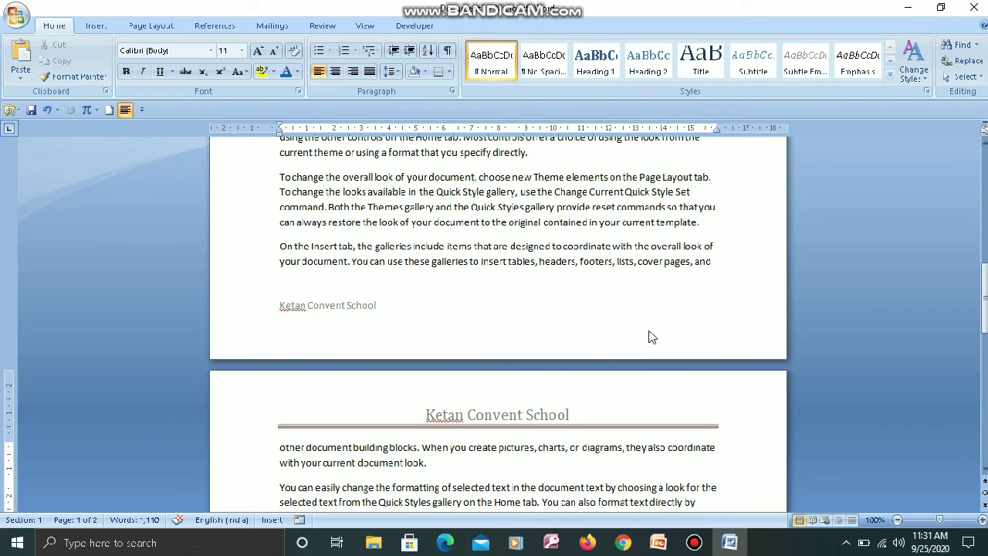
{"action": "left_click_drag", "start_coordinate": [984, 323], "coordinate": [985, 453]}
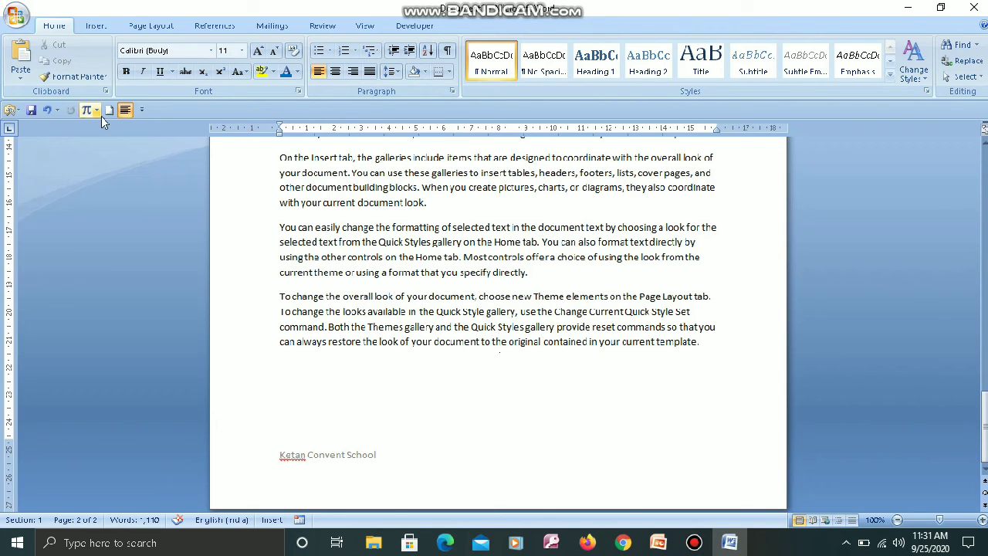
Insert page numbers at the bottom of the pages in the Plain Number 2 style and leave footer editing
{"action": "left_click", "coordinate": [98, 26]}
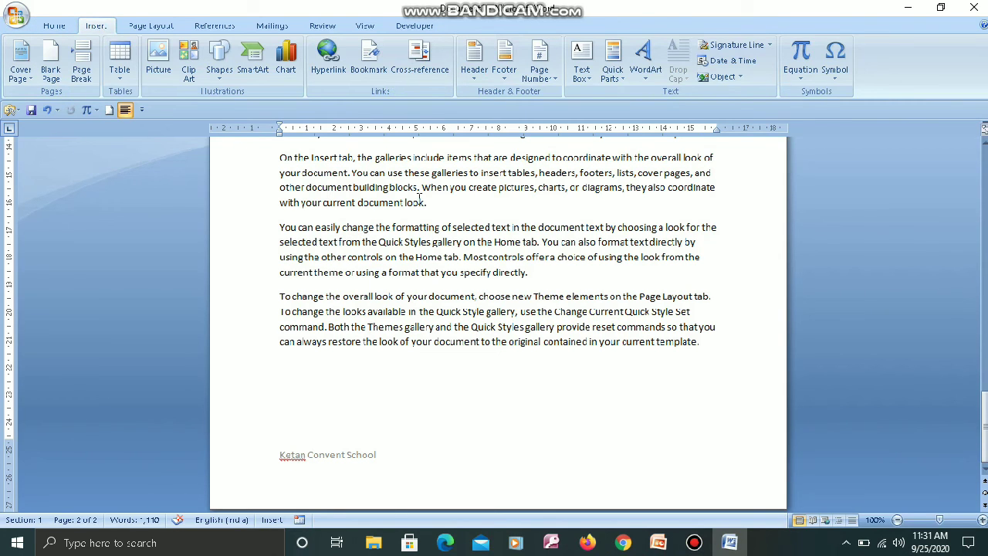
{"action": "left_click", "coordinate": [543, 74]}
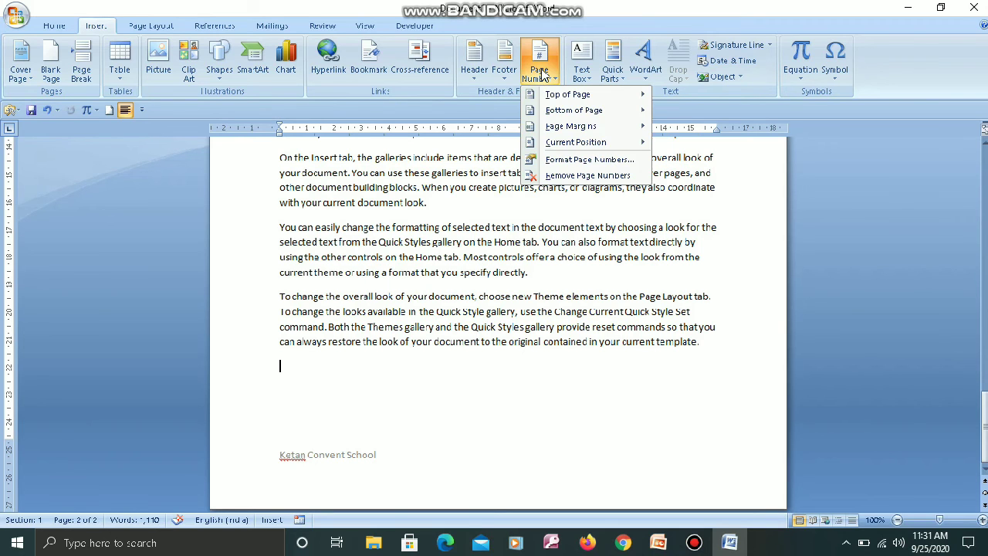
{"action": "mouse_move", "coordinate": [573, 98]}
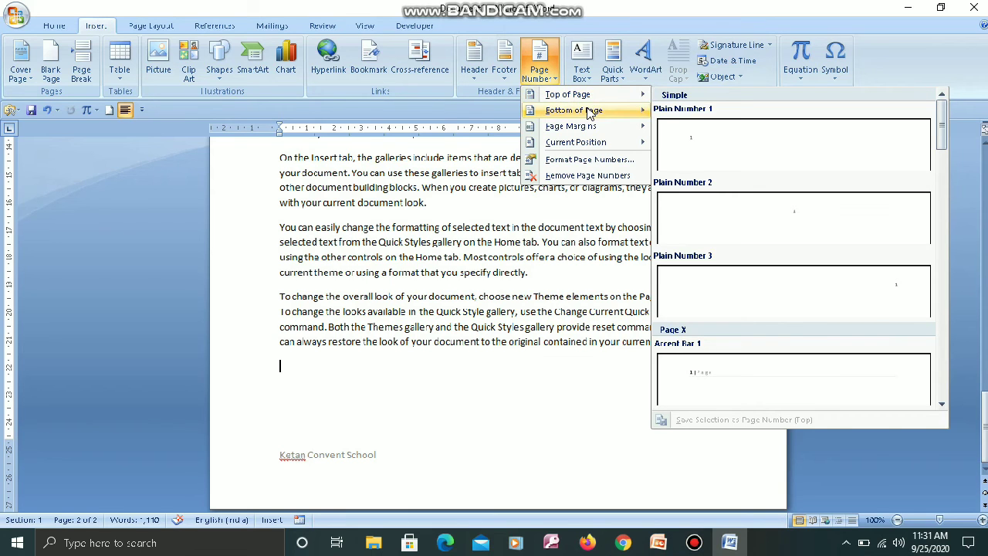
{"action": "mouse_move", "coordinate": [591, 112]}
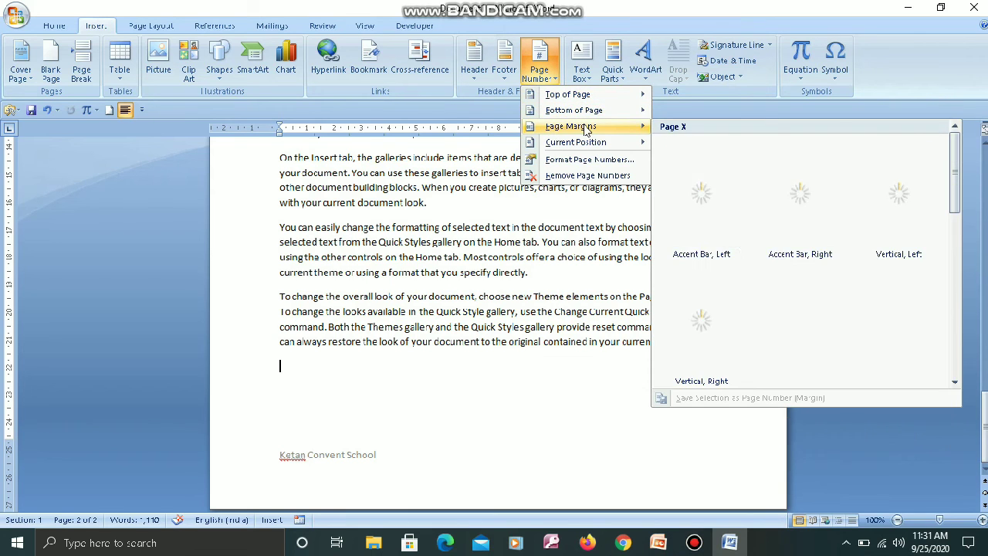
{"action": "mouse_move", "coordinate": [582, 142]}
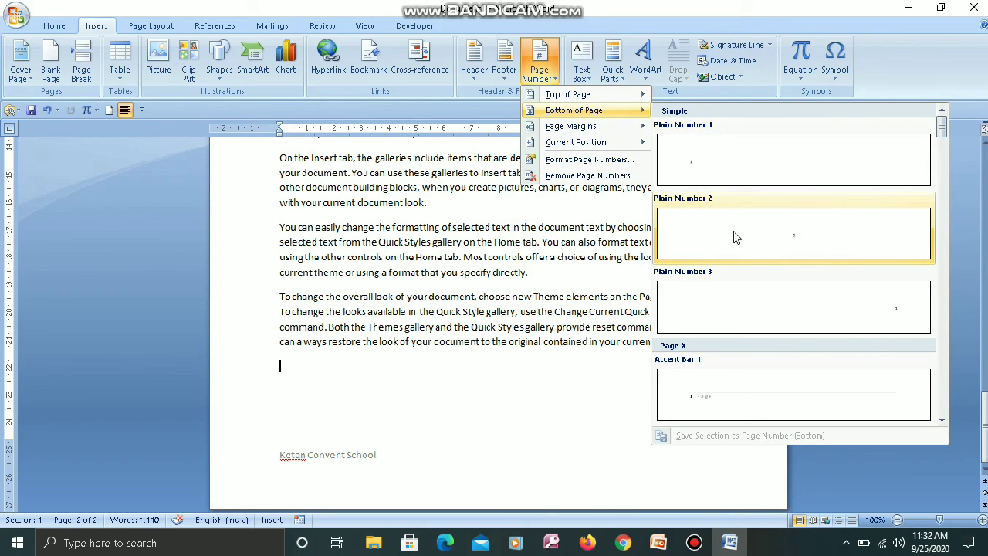
{"action": "left_click", "coordinate": [790, 231]}
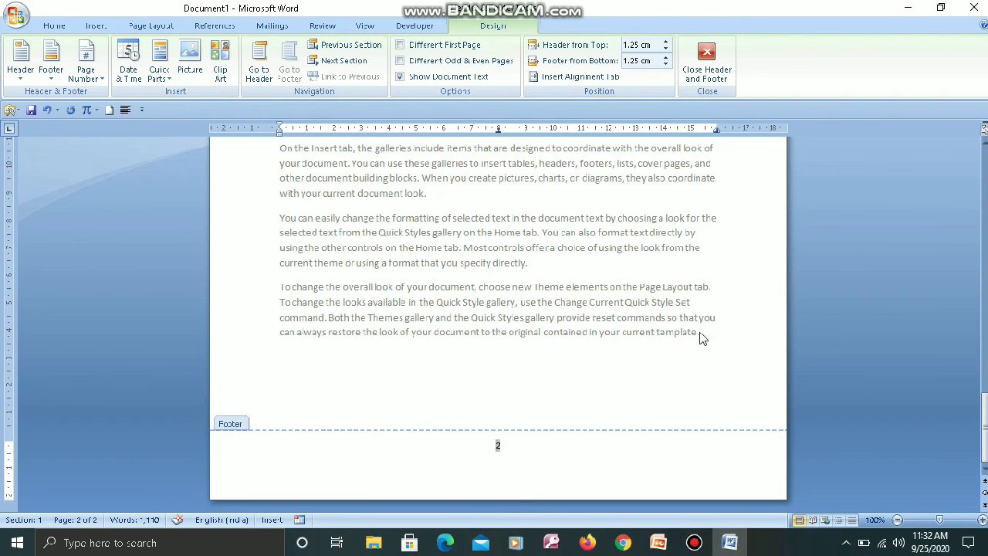
{"action": "left_click", "coordinate": [711, 52]}
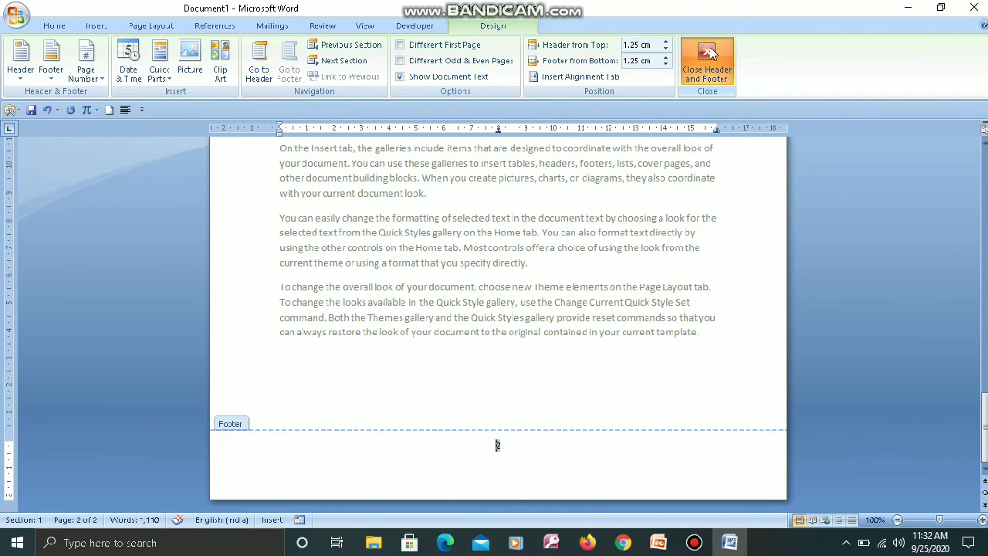
{"action": "left_click_drag", "start_coordinate": [985, 406], "coordinate": [985, 292]}
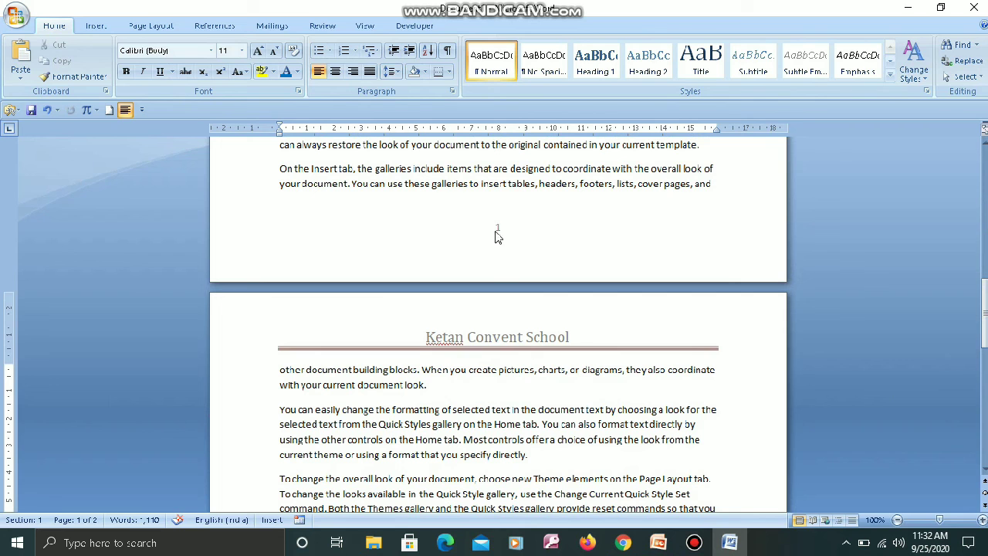
{"action": "left_click_drag", "start_coordinate": [986, 315], "coordinate": [985, 428]}
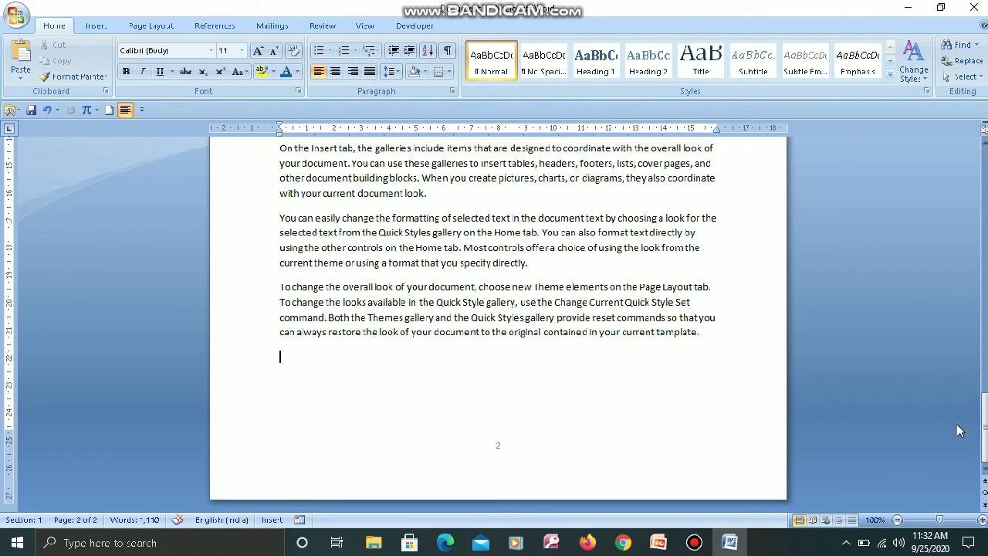
{"action": "mouse_move", "coordinate": [390, 6]}
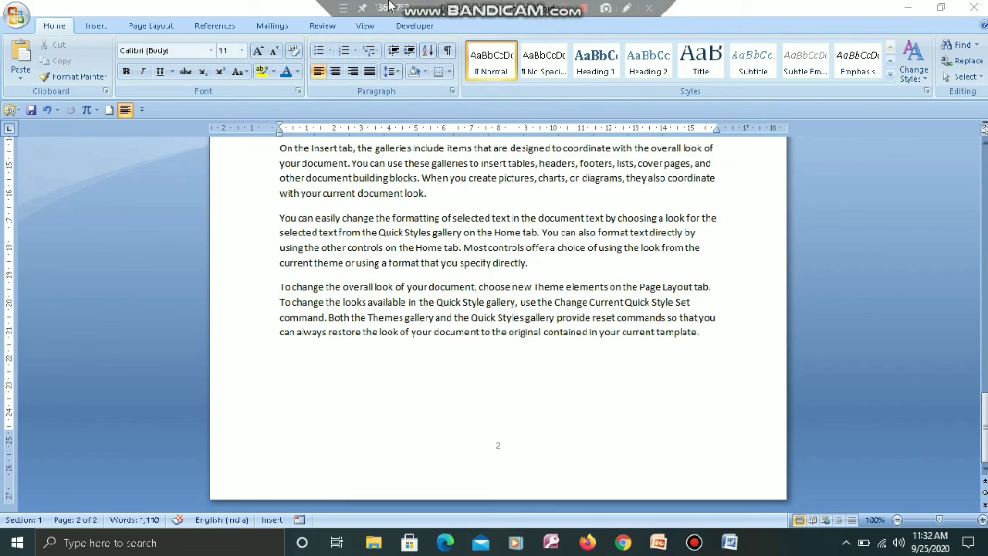